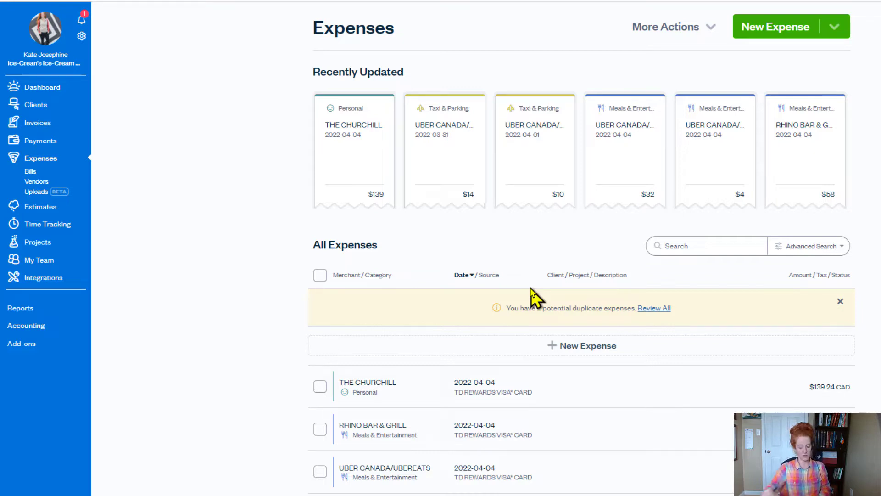
Step: Open THE CHURCHILL expense for full editing, then discard the unsaved changes
scroll(528, 312, down, 3)
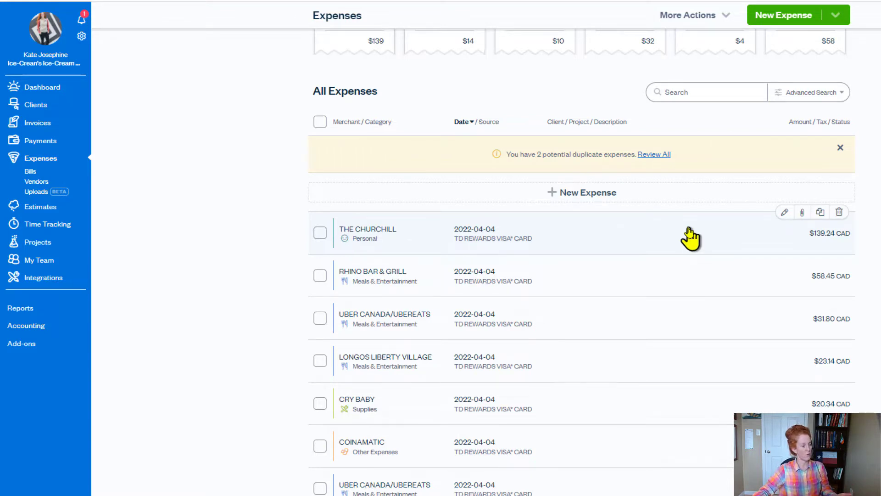
click(665, 232)
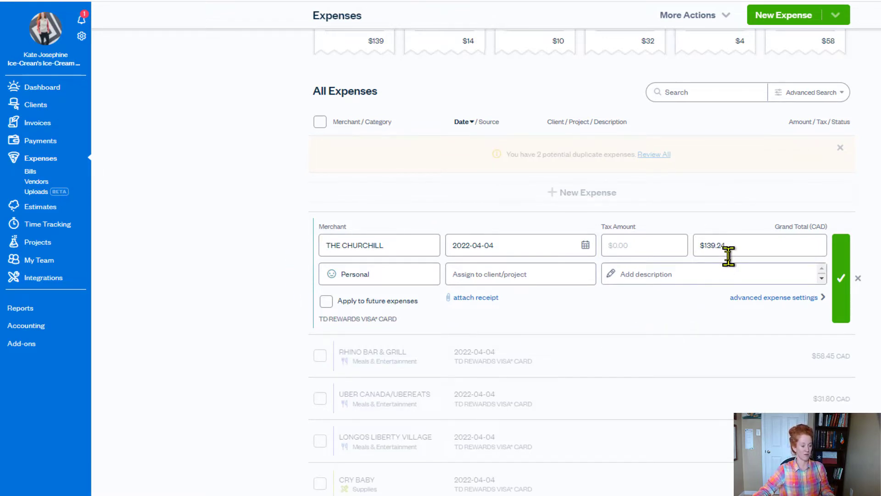
click(775, 298)
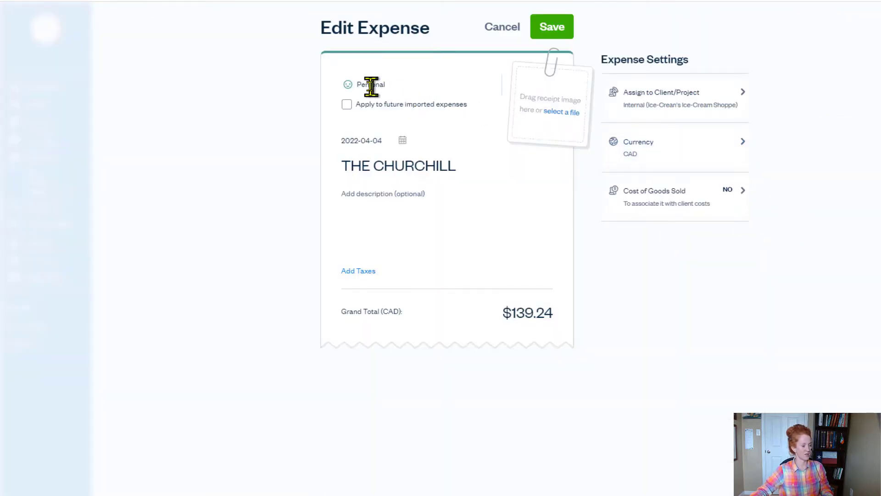
click(517, 316)
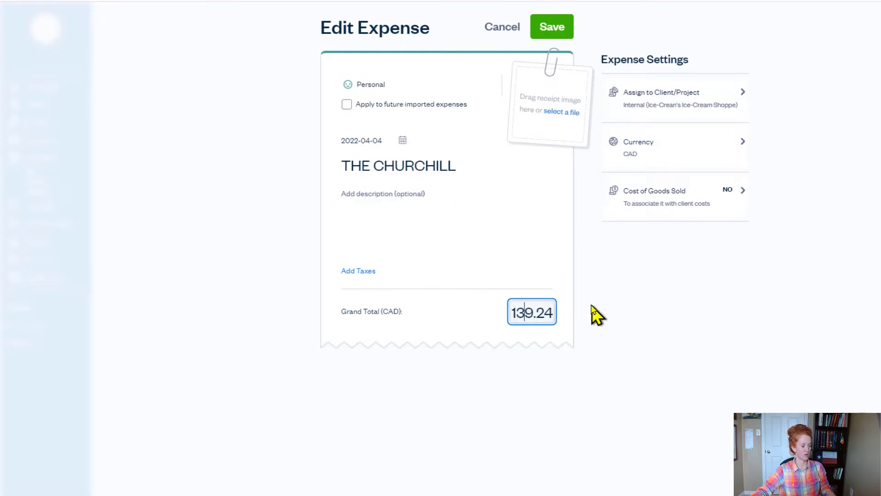
click(501, 28)
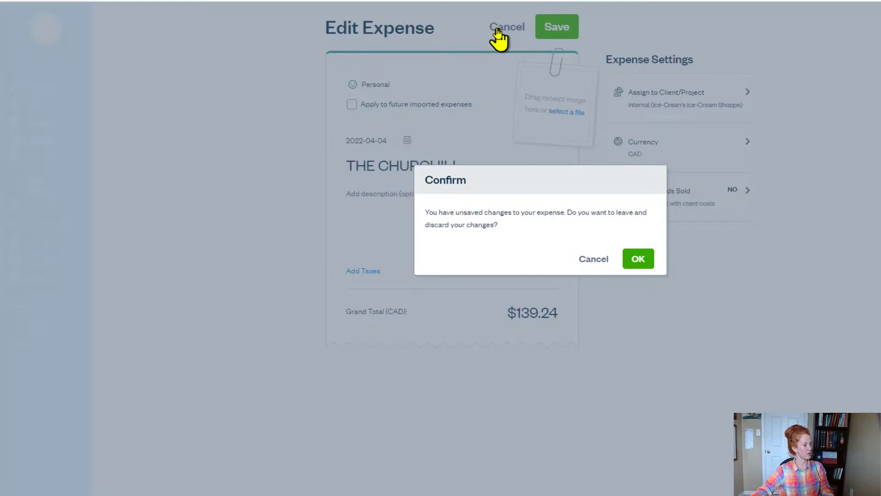
click(633, 260)
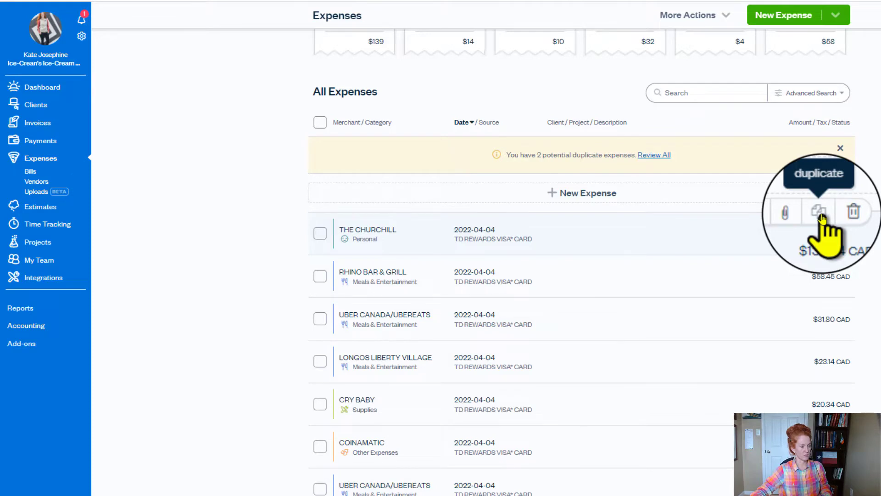
Step: Duplicate THE CHURCHILL expense with date 2022-04-04 and a $100.00 total
click(821, 218)
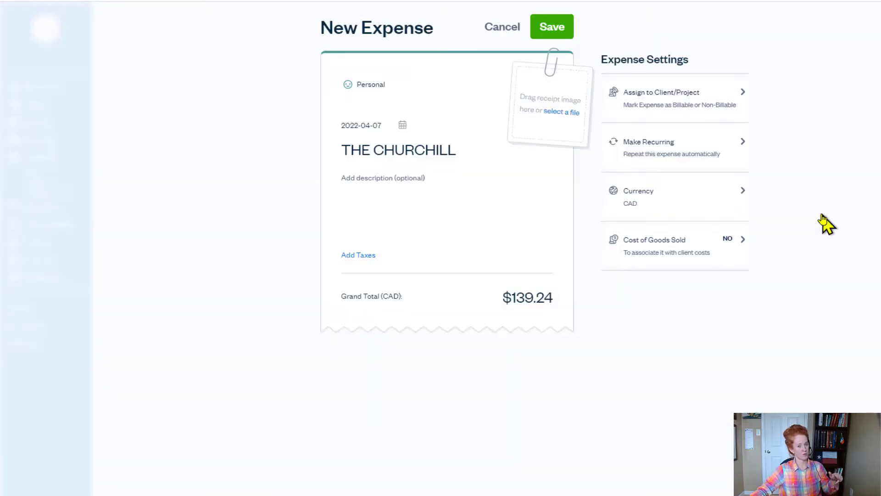
click(375, 130)
click(339, 206)
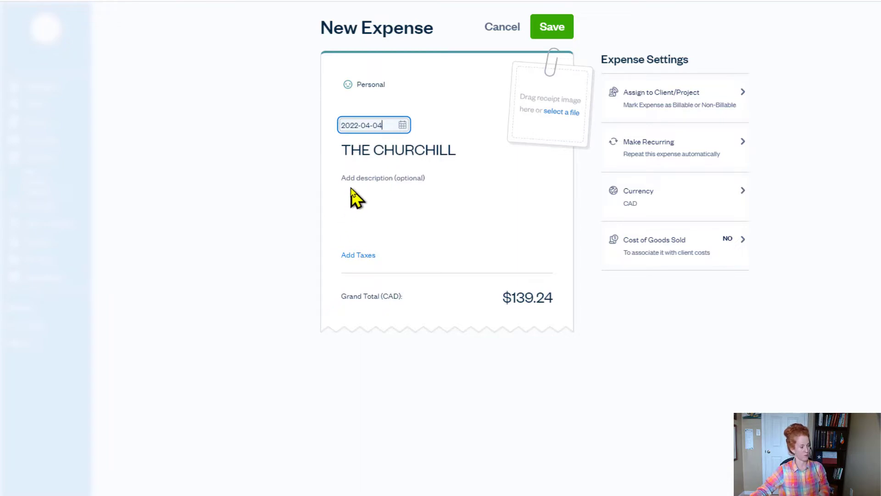
click(551, 297)
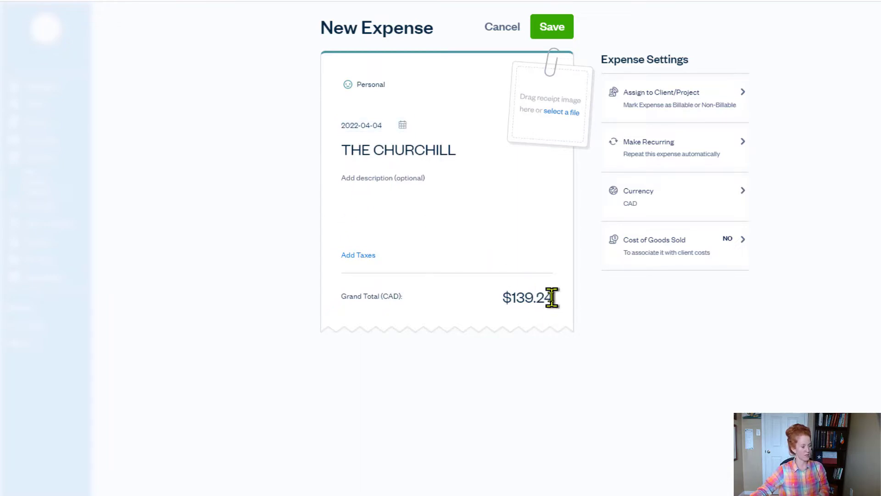
mouse_move(552, 297)
mouse_down()
mouse_move(516, 301)
mouse_move(549, 295)
mouse_move(567, 305)
mouse_move(548, 301)
mouse_up()
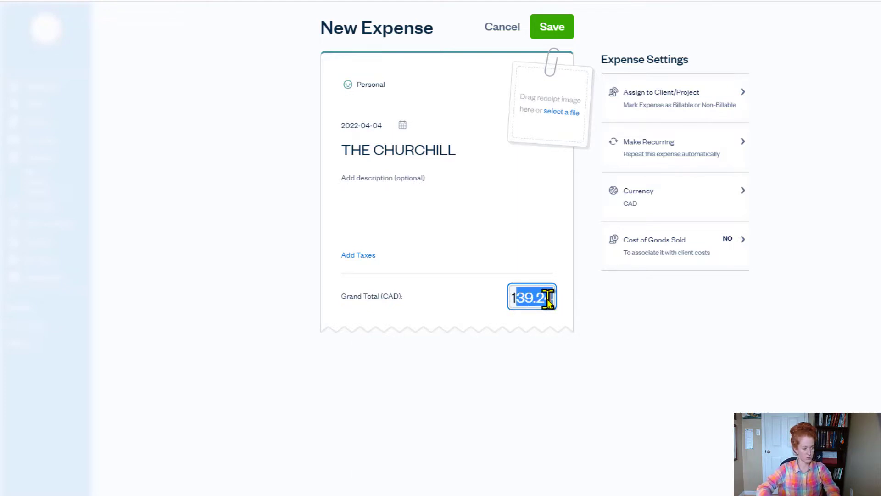
text(00)
key(Tab)
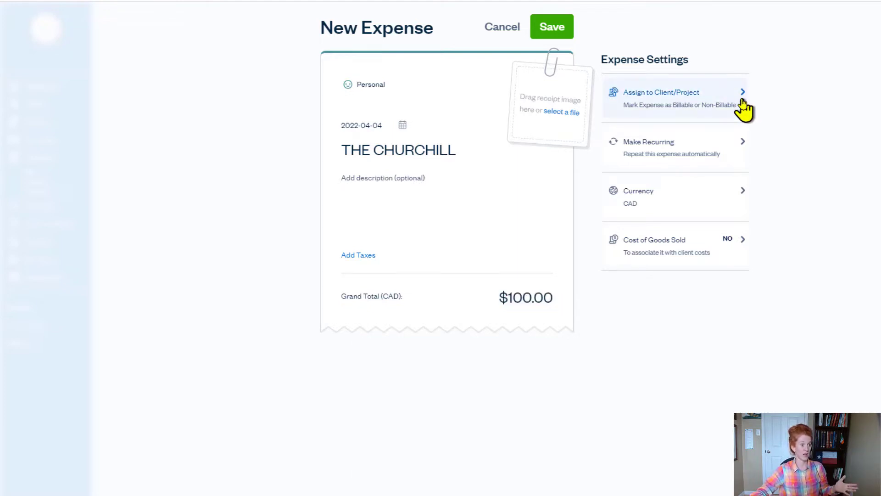
Step: Assign the copy to Ice Cream Social, categorise it as Equipment, and save
click(744, 108)
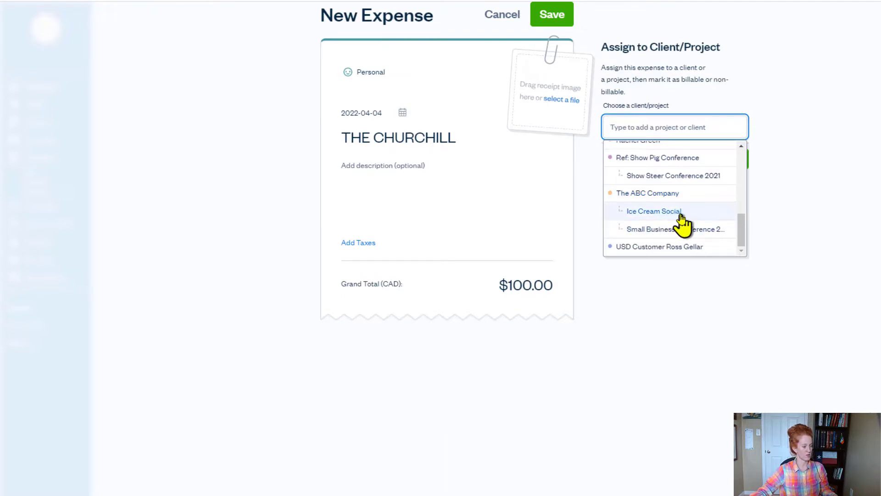
click(681, 214)
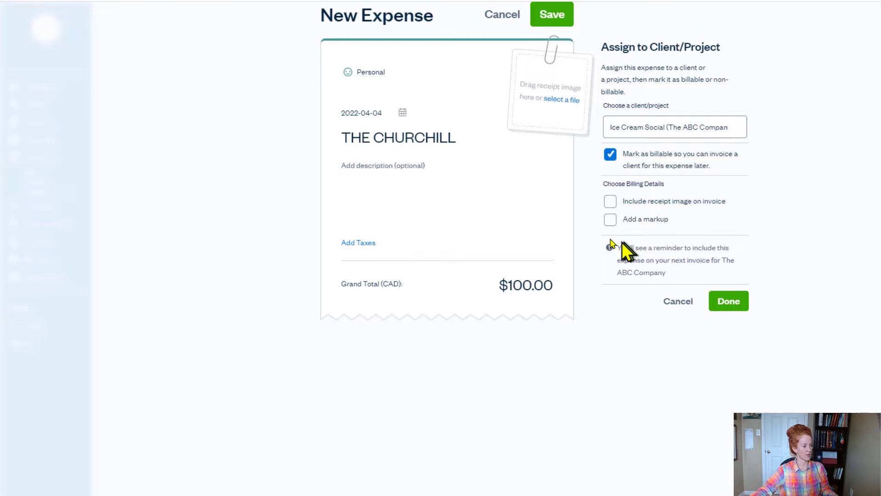
click(377, 73)
scroll(406, 187, down, 2)
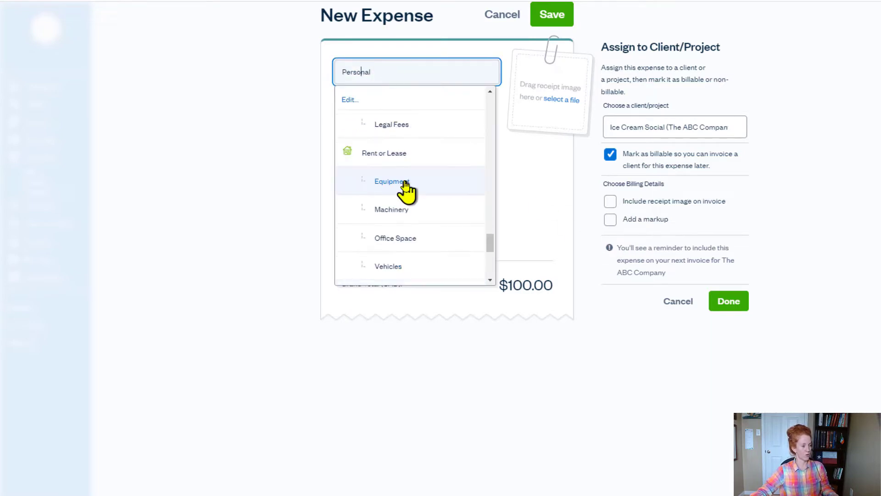
click(404, 186)
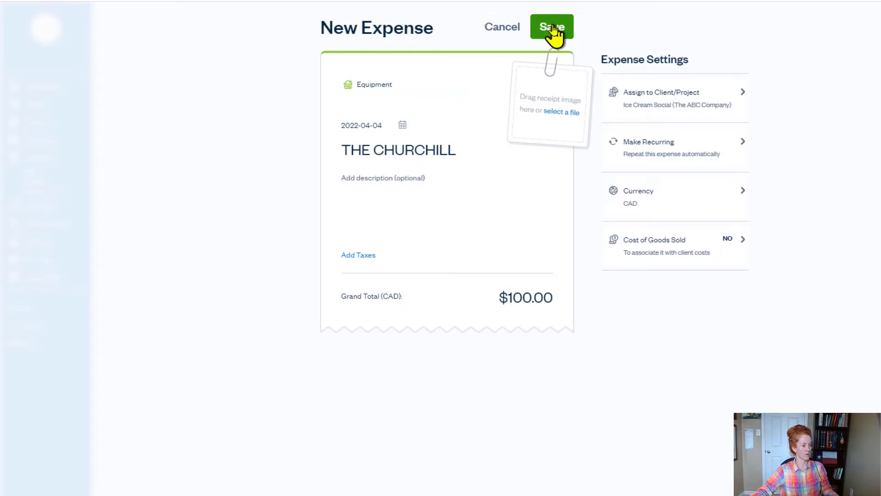
click(552, 28)
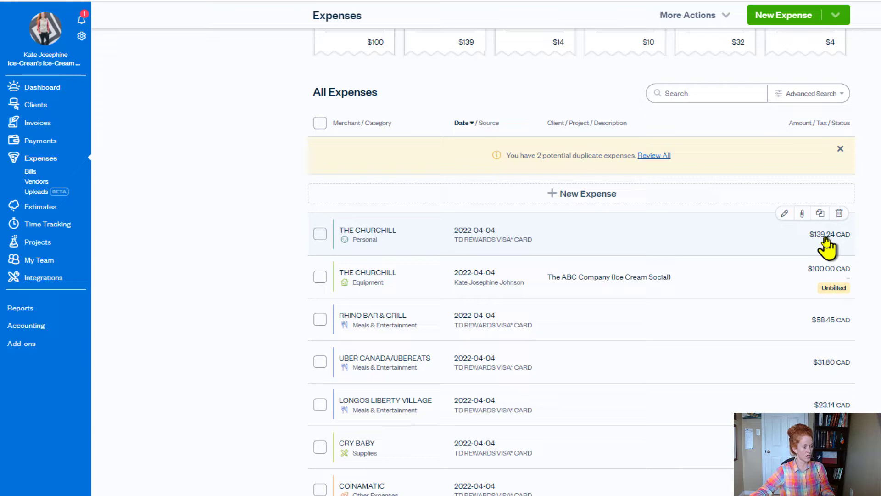
Step: Reduce the $139.24 CHURCHILL expense to $39.24 and assign it to Low Rate Client (On Demand Support)
click(833, 239)
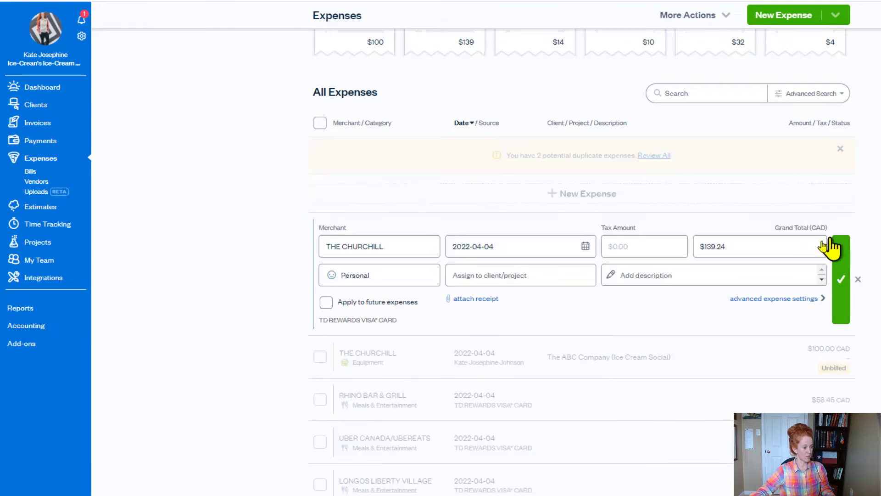
click(706, 247)
key(BackSpace)
click(523, 280)
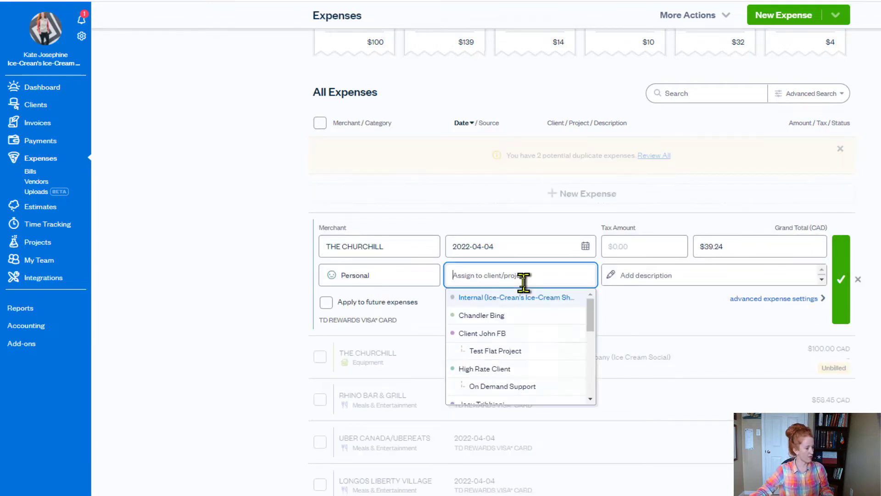
scroll(514, 369, down, 5)
click(516, 372)
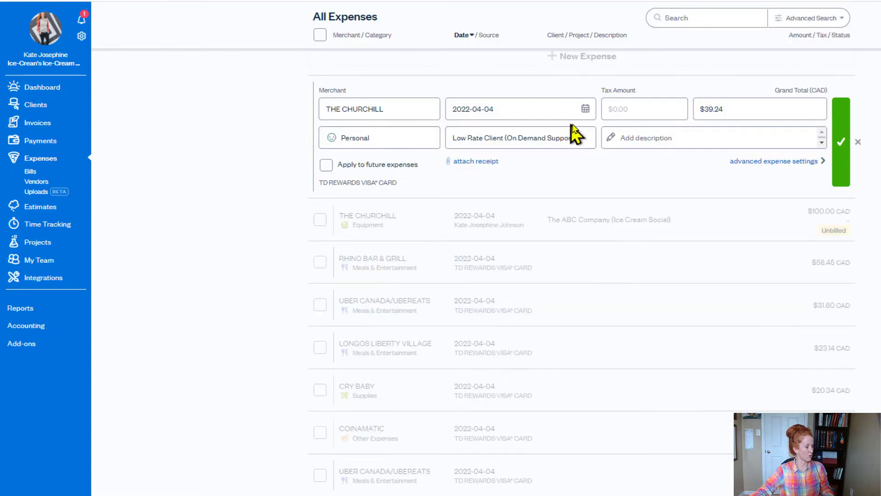
Step: Set the $39.24 expense's category to Hardware and save it
click(381, 138)
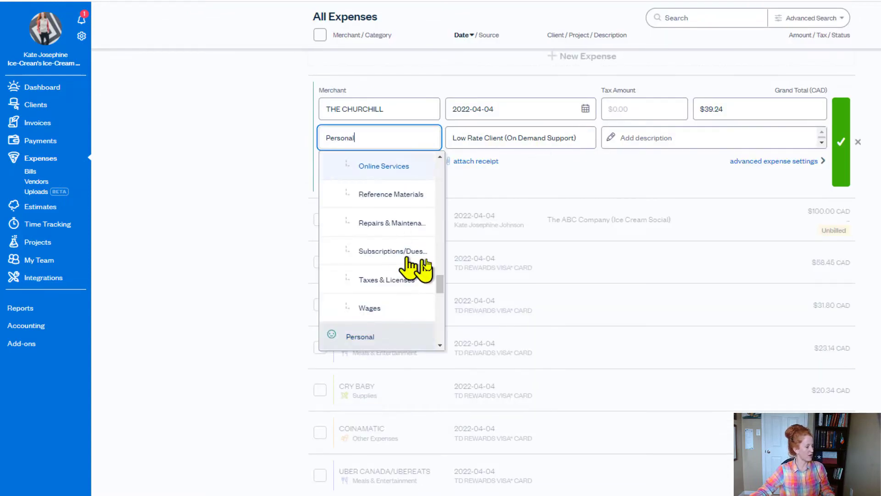
scroll(394, 273, up, 5)
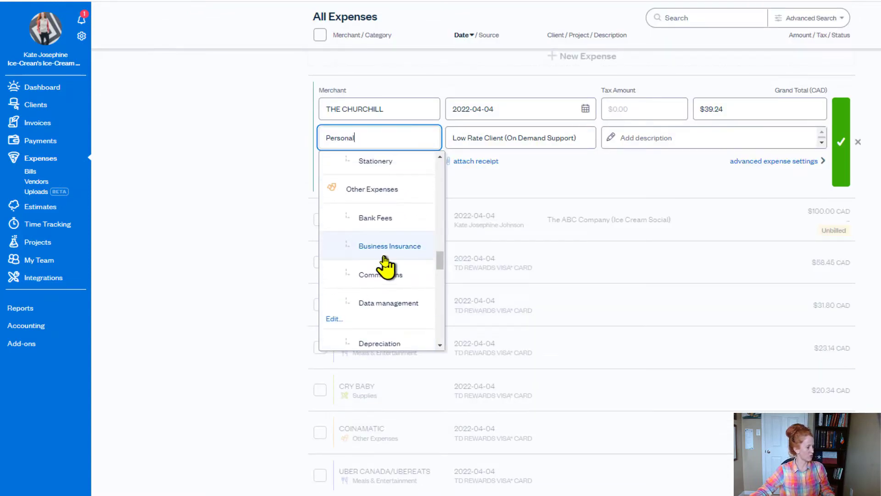
scroll(381, 247, up, 3)
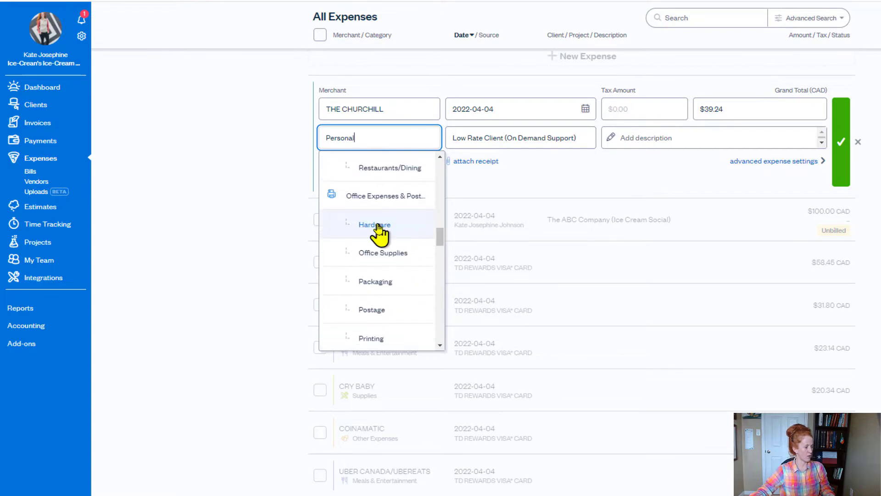
click(377, 224)
click(841, 147)
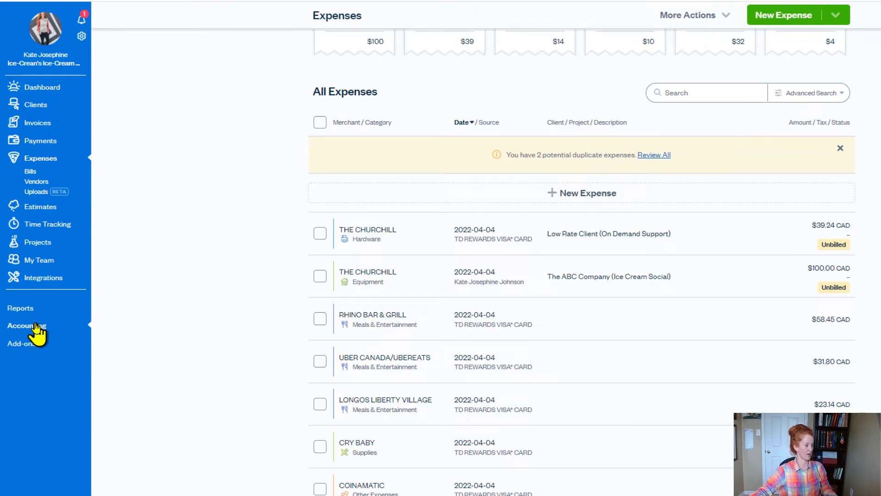
Step: In Accounting, select the −$139.24 bank transaction with the $100.00 Equipment and $39.24 Hardware entries
click(36, 327)
click(803, 412)
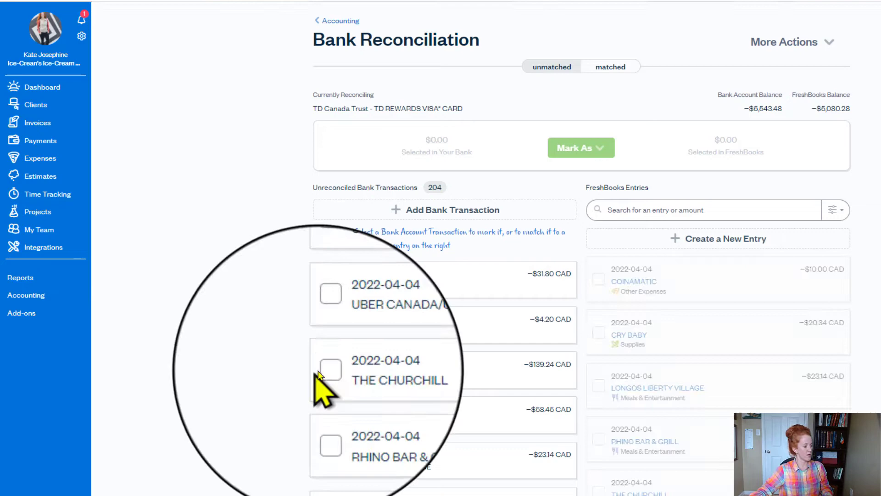
click(322, 375)
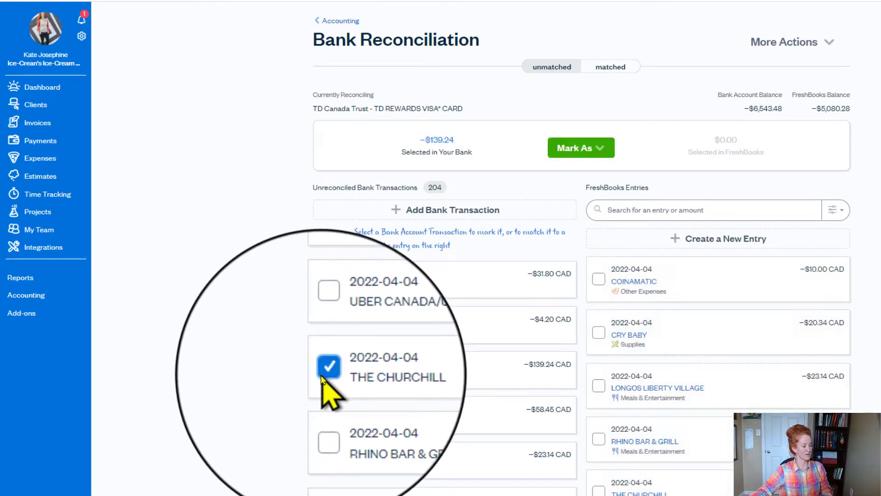
scroll(663, 307, down, 4)
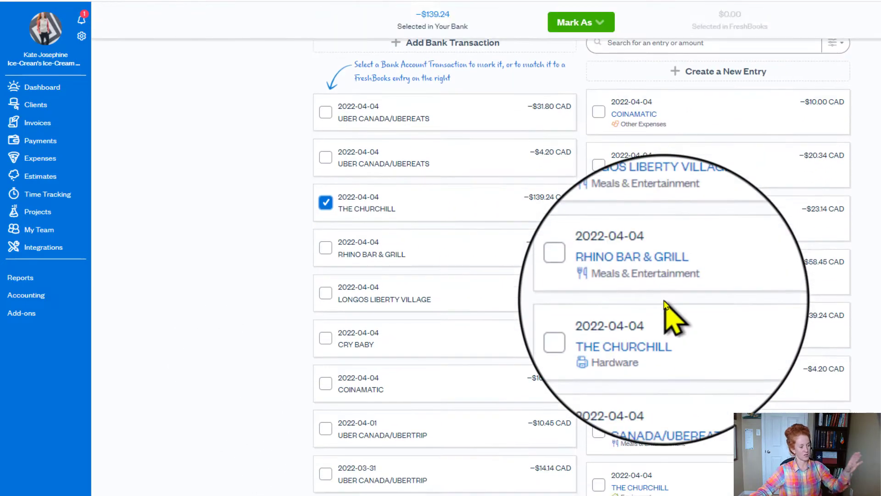
scroll(670, 317, down, 3)
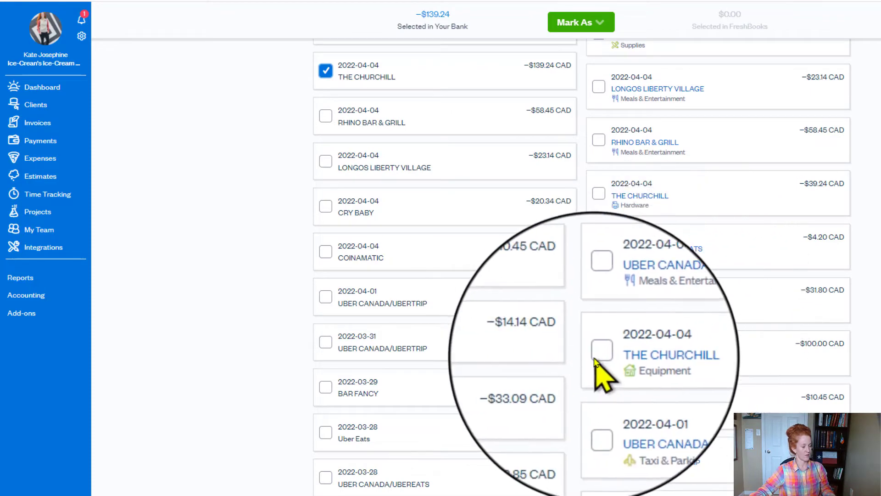
click(596, 358)
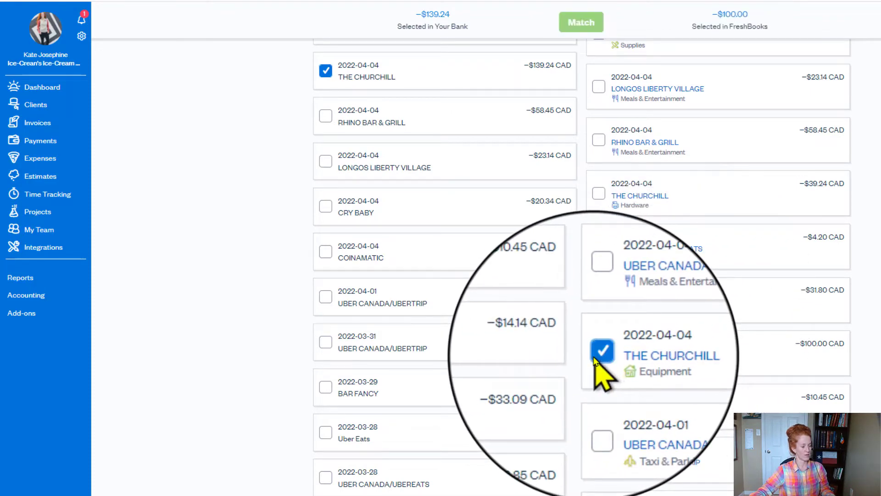
click(764, 197)
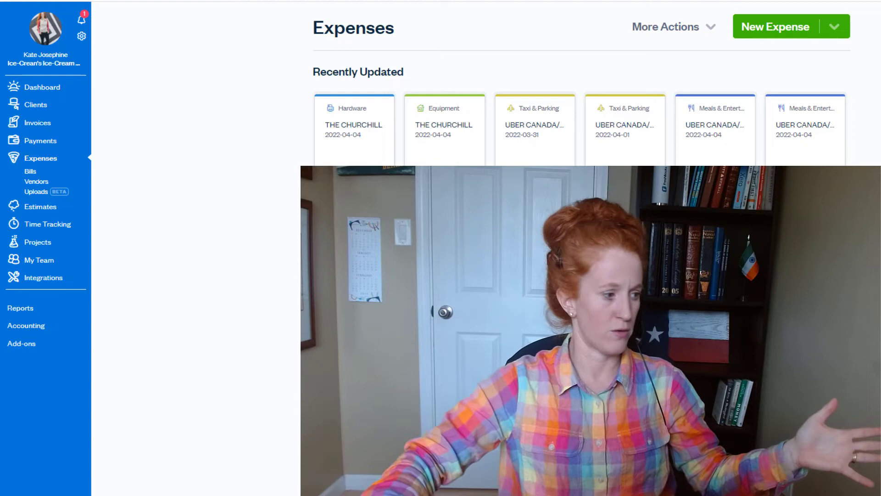
click(27, 325)
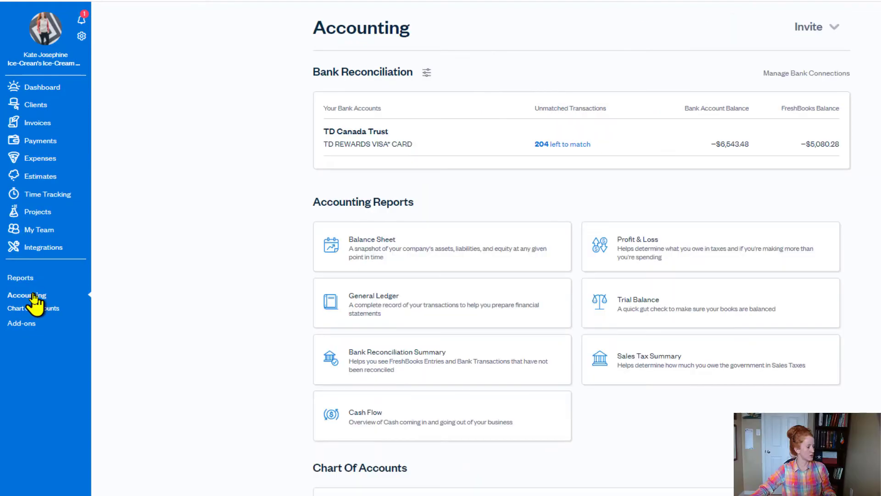
click(565, 145)
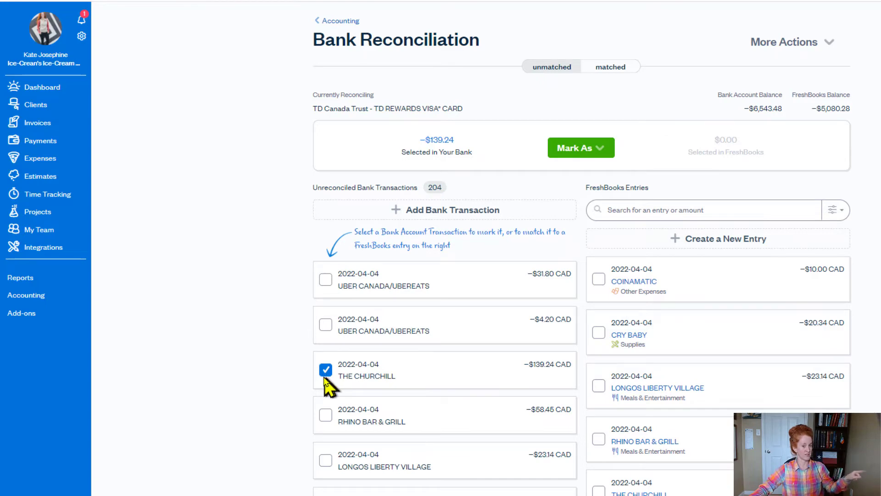
click(600, 149)
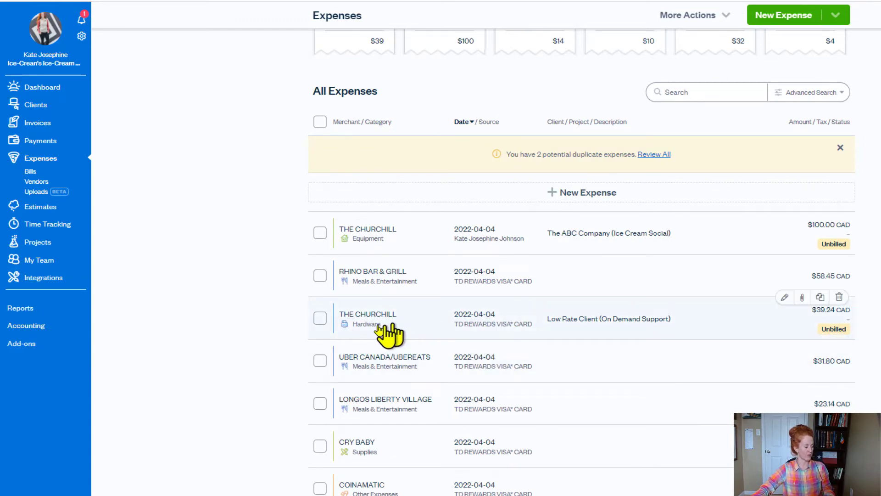
Step: Change the $39.24 CHURCHILL expense's category to Personal, remove its client, and save
click(555, 315)
click(364, 361)
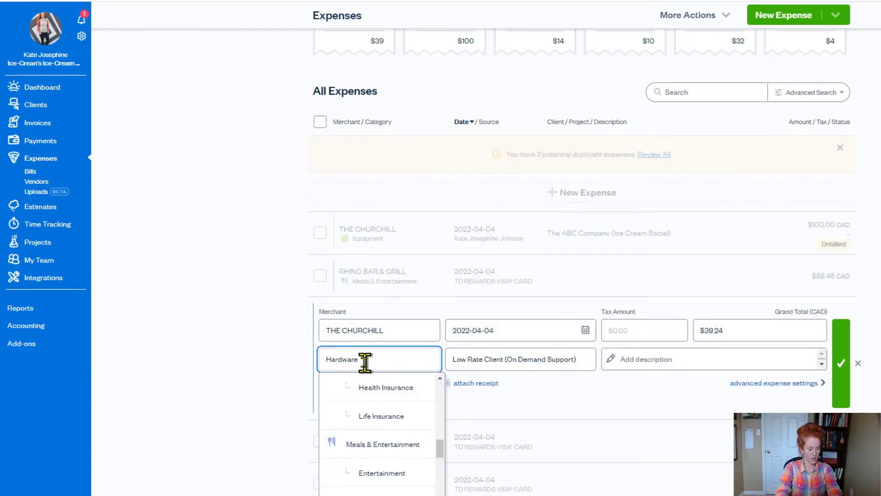
key(BackSpace)
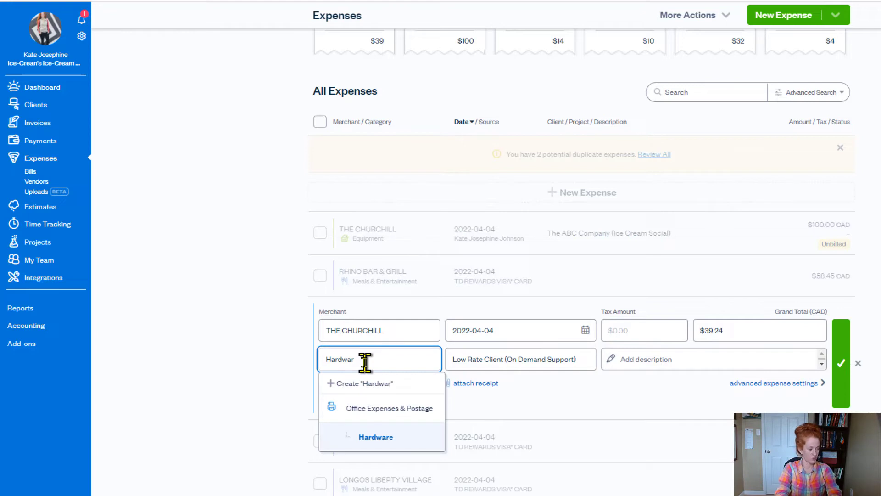
click(590, 361)
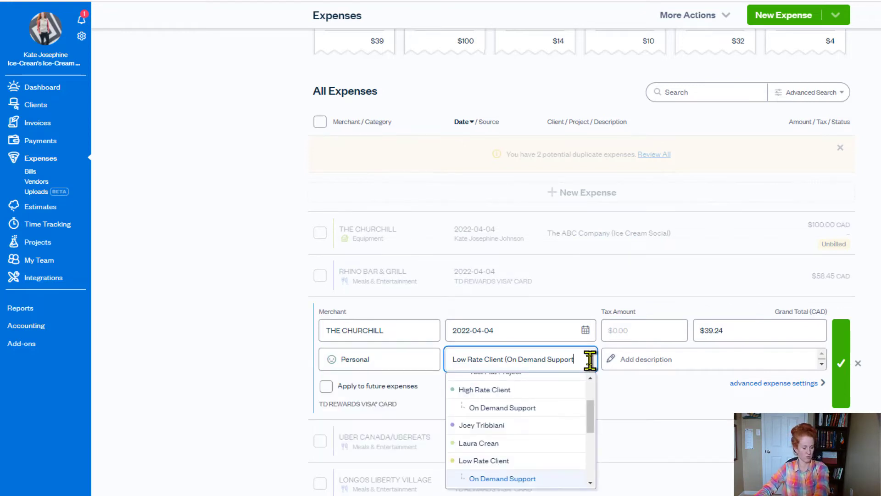
click(841, 364)
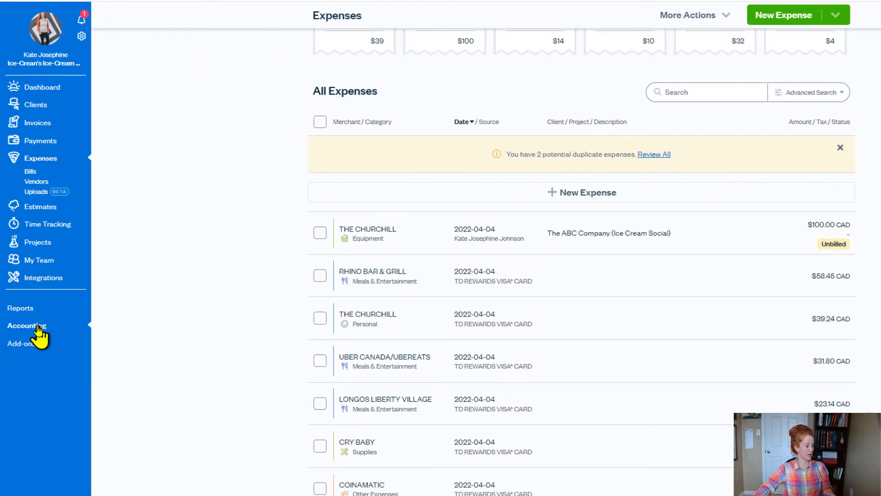
Step: From the chart of accounts, create a 2022-04-04 journal entry named and described 'Moving $39.24 of personal expenses to balance sheet'
click(39, 326)
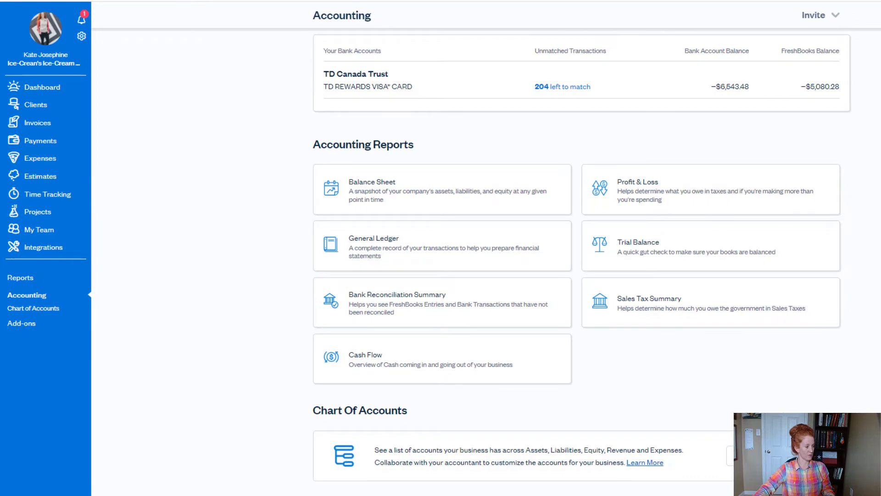
click(33, 308)
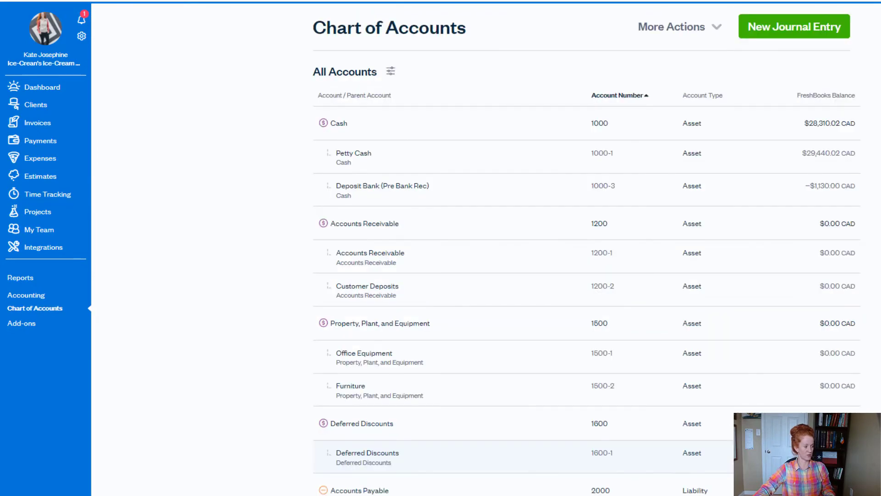
click(787, 37)
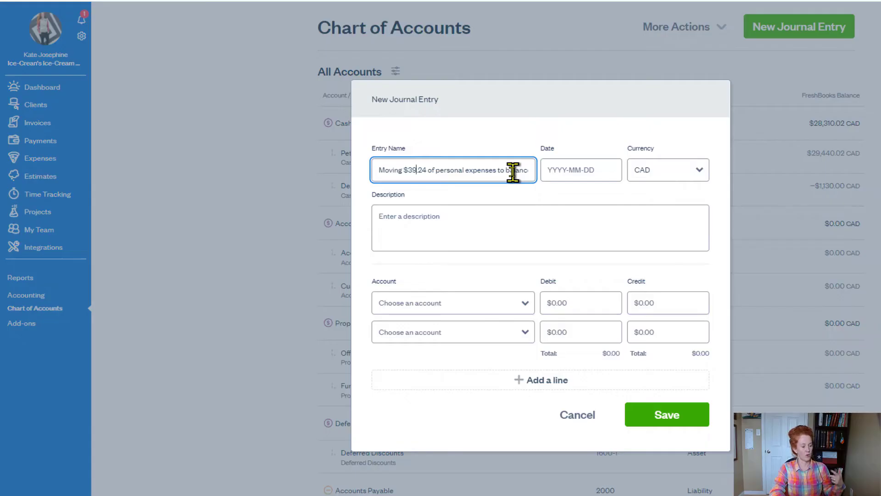
text(e sheet)
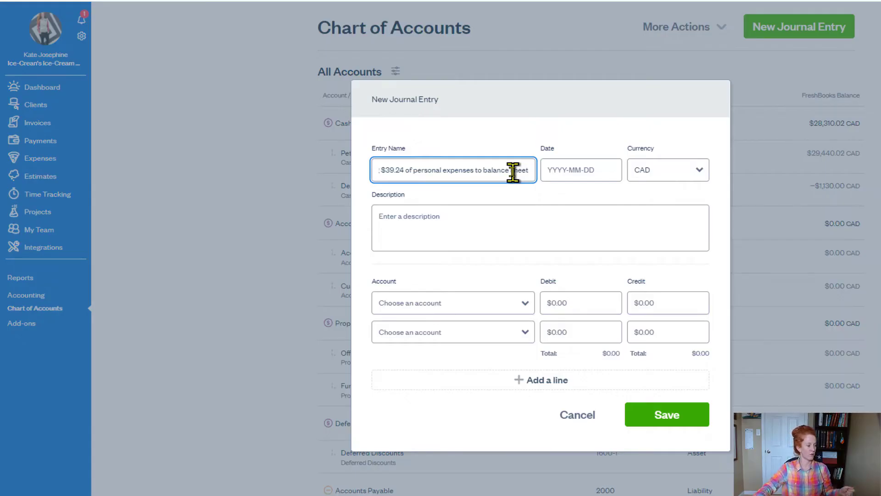
click(605, 175)
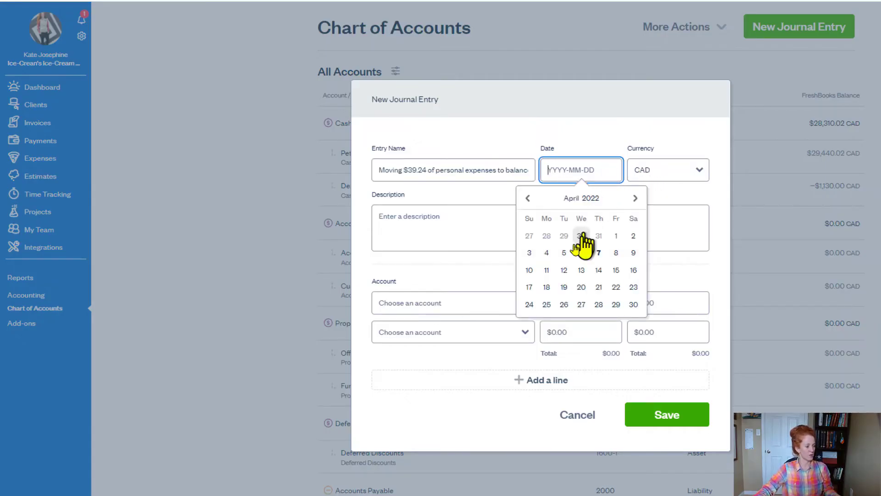
click(547, 252)
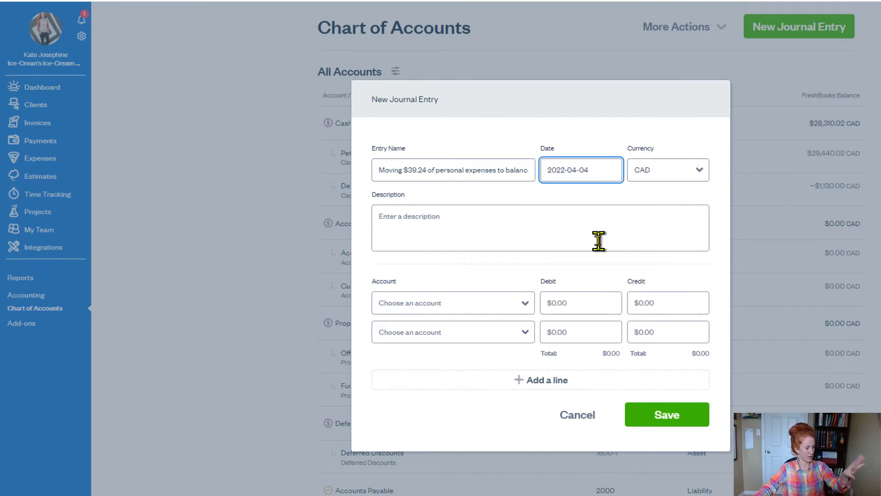
triple_click(496, 170)
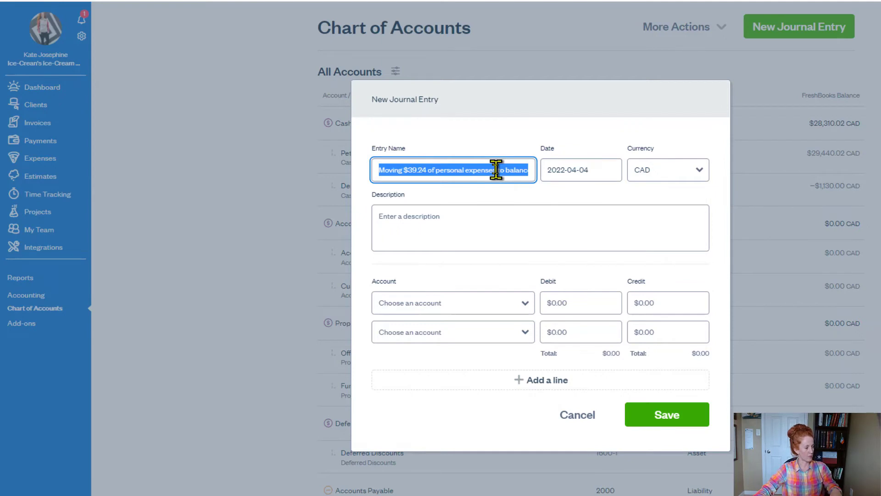
click(437, 227)
text(Moving $39.24 of personal expenses to balance sheet)
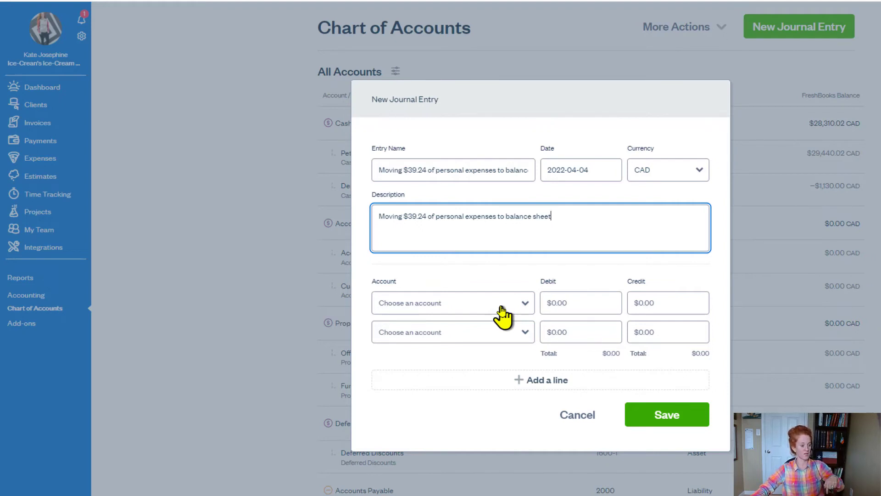
Step: Set the first journal line to debit Owner's Equity 39.24
click(523, 311)
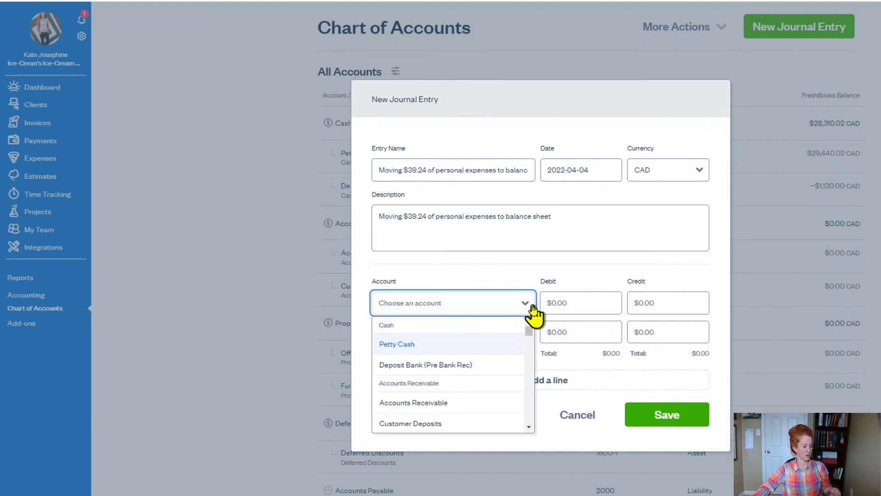
scroll(468, 364, down, 5)
scroll(468, 363, down, 3)
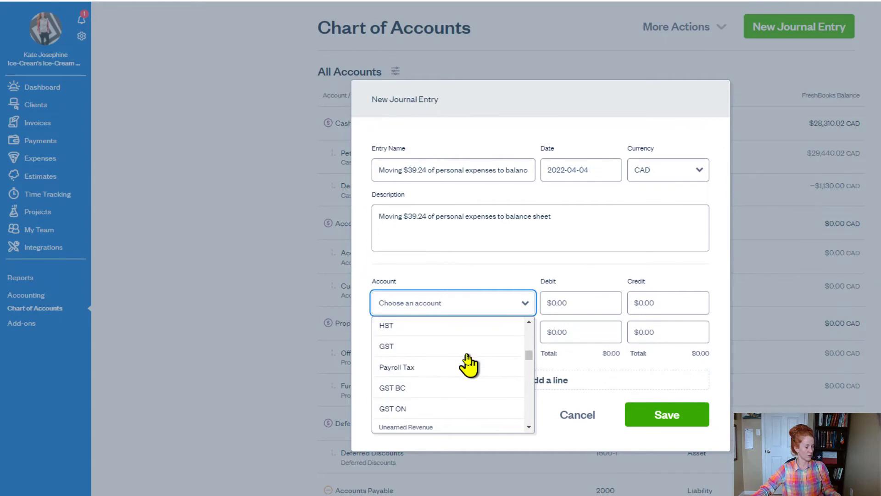
scroll(473, 368, down, 3)
scroll(473, 368, down, 3)
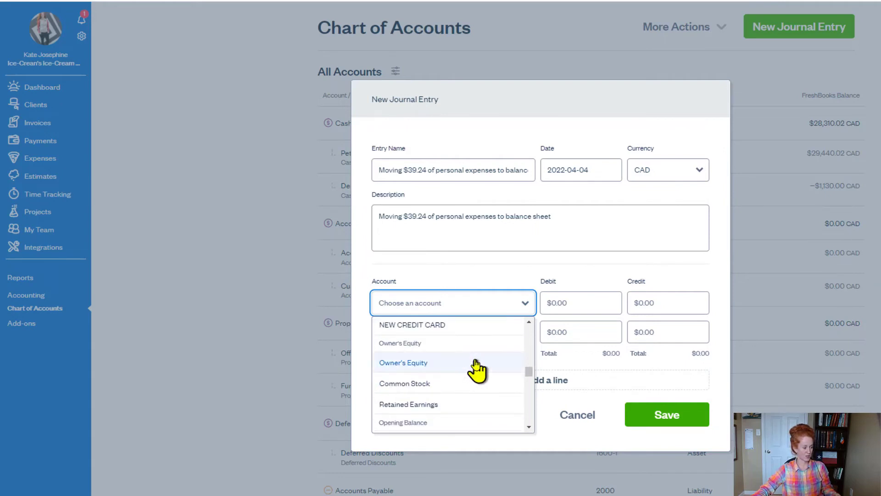
scroll(478, 371, down, 3)
scroll(477, 372, down, 6)
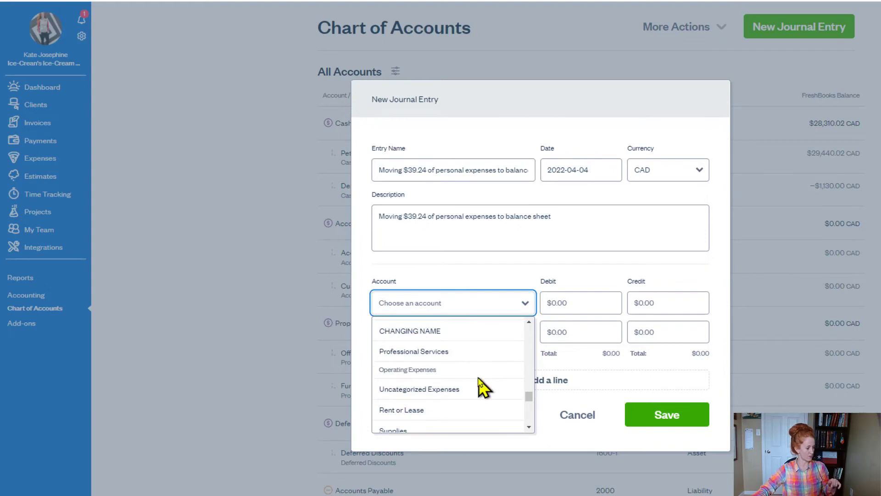
scroll(439, 370, up, 5)
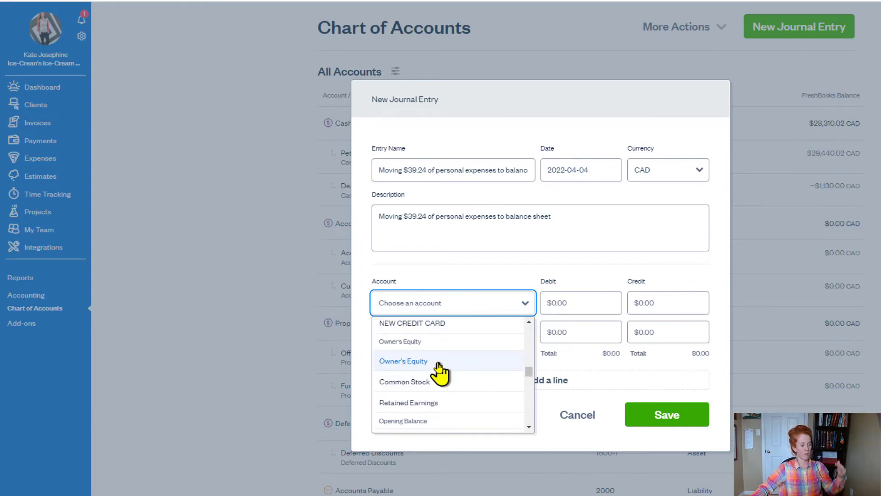
click(439, 363)
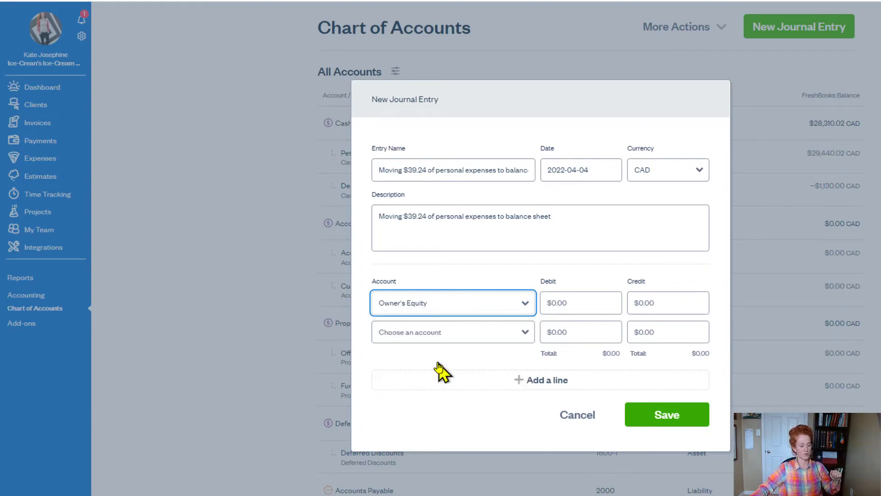
click(587, 302)
text(39.24)
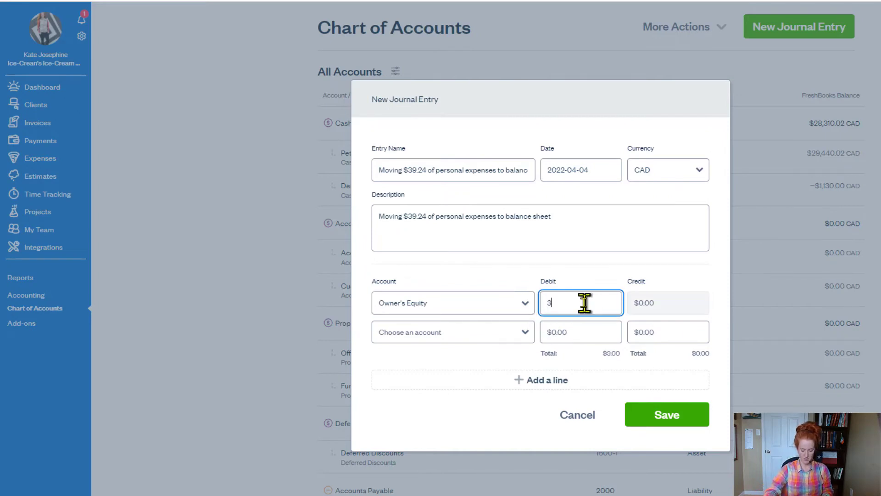
Step: Set the second journal line to credit Personal 39.24
click(526, 333)
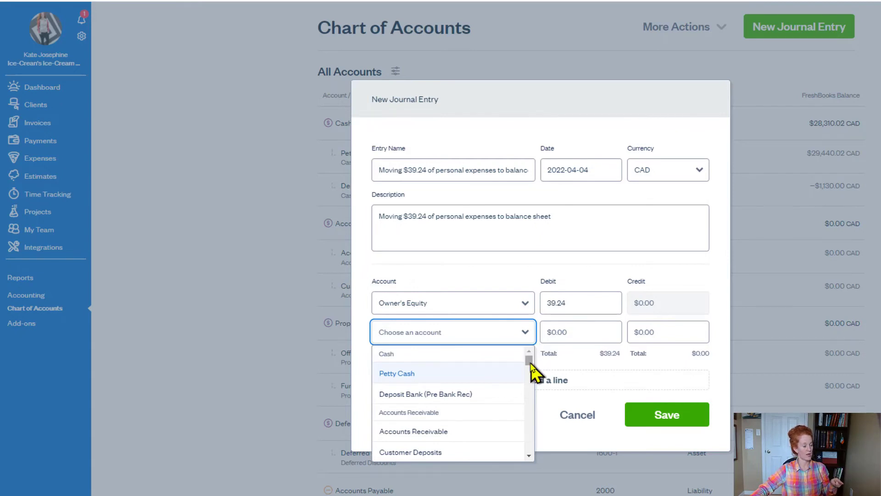
drag(531, 364, 531, 443)
click(408, 440)
click(656, 335)
text(3)
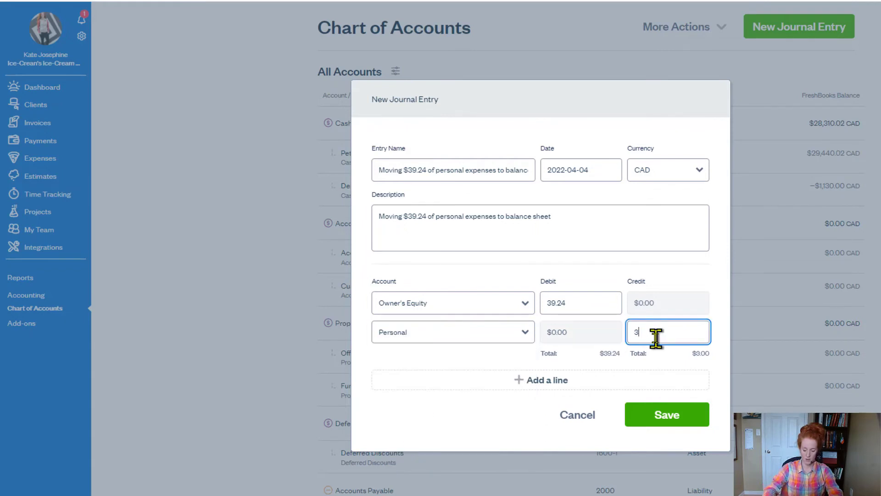
text(9.24)
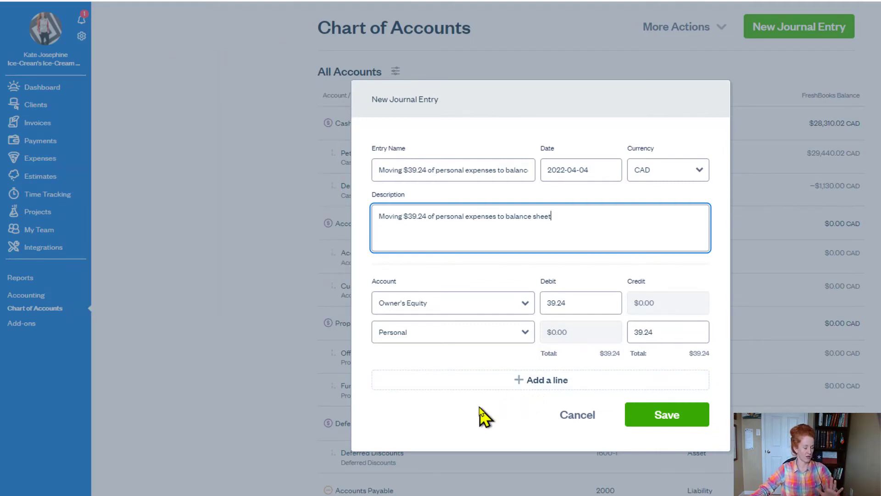
Step: Save the journal entry and open the Balance Sheet report
click(668, 419)
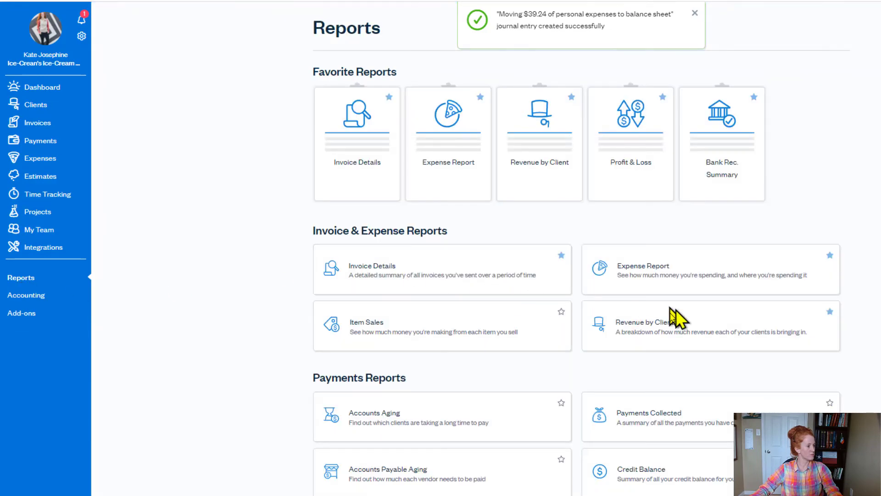
scroll(587, 340, down, 6)
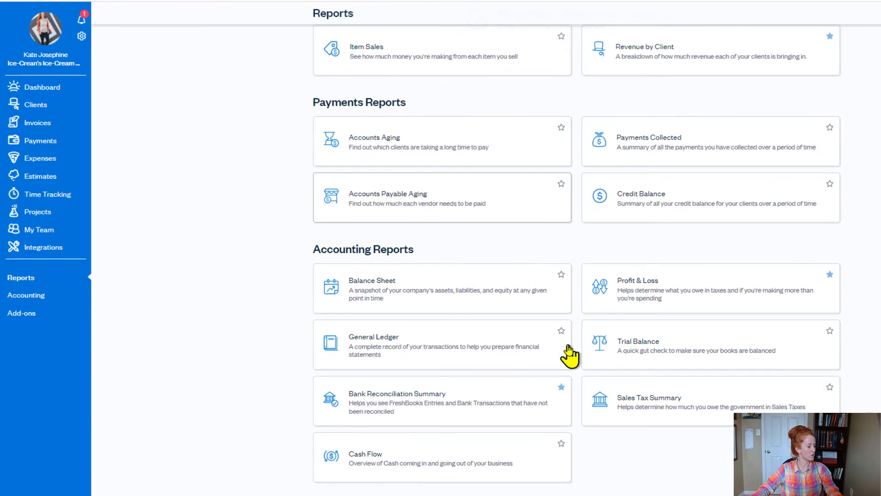
click(429, 298)
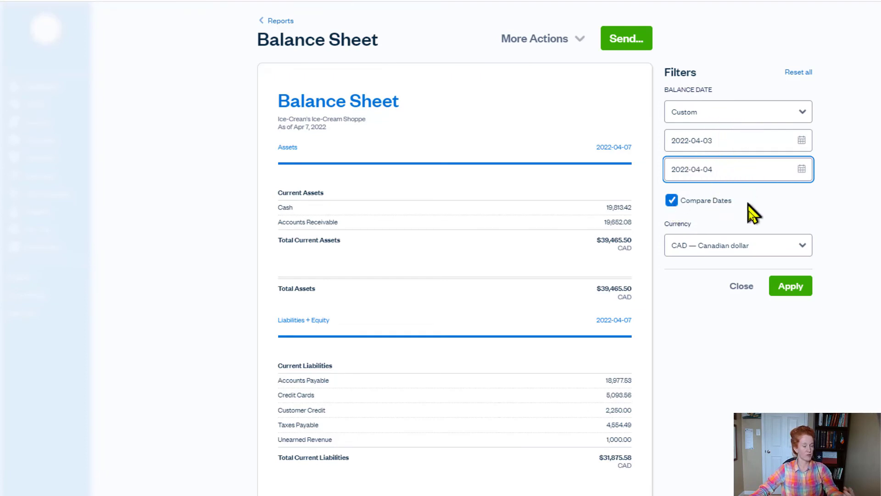
Step: Compare the Balance Sheet for 2022-04-03 and 2022-04-04, checking Owner's Equity (14.92) to (54.16)
click(785, 292)
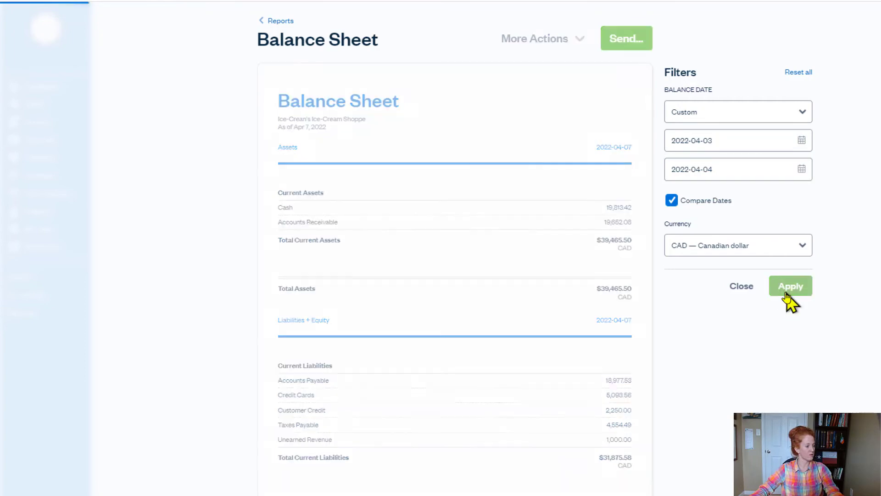
scroll(786, 294, down, 3)
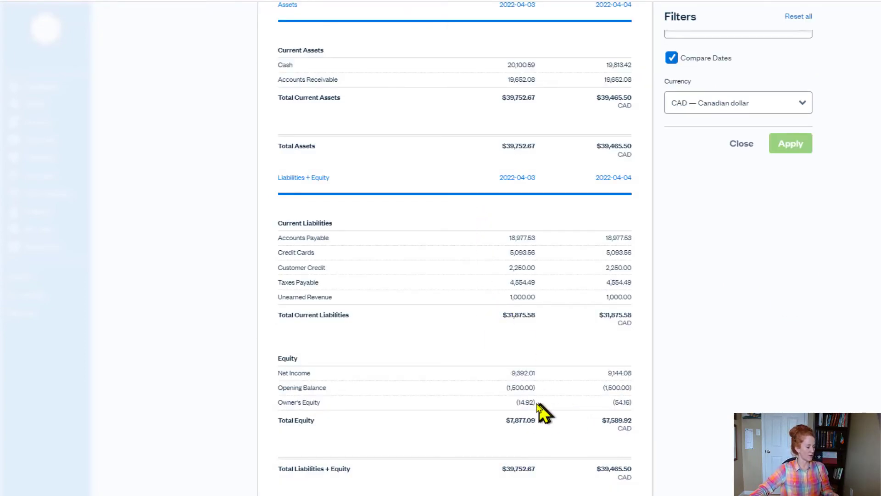
drag(541, 403, 517, 407)
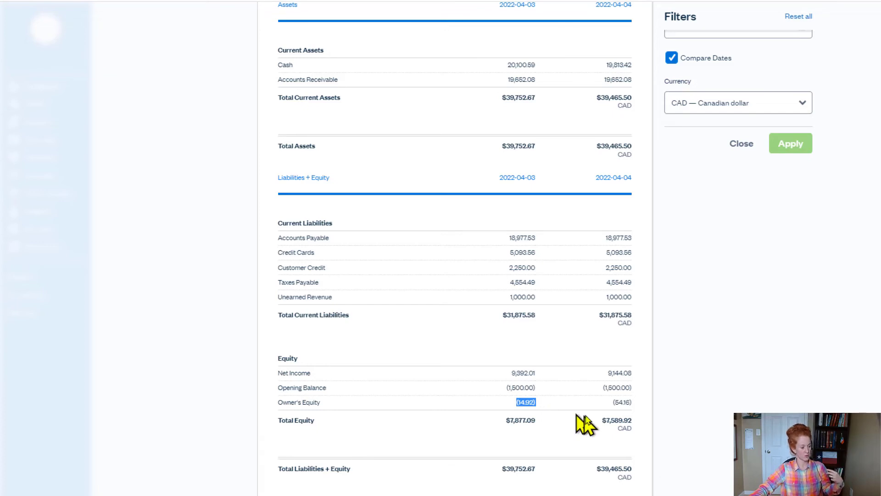
drag(636, 408, 615, 407)
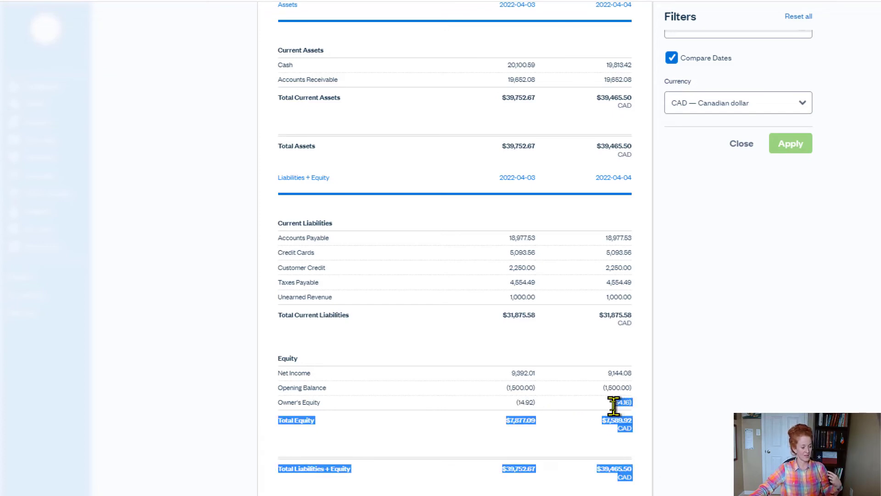
click(617, 404)
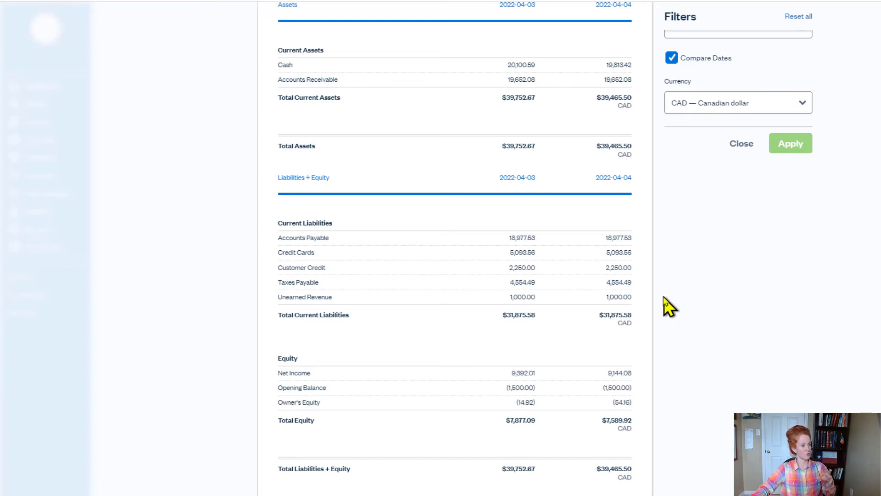
scroll(668, 305, up, 5)
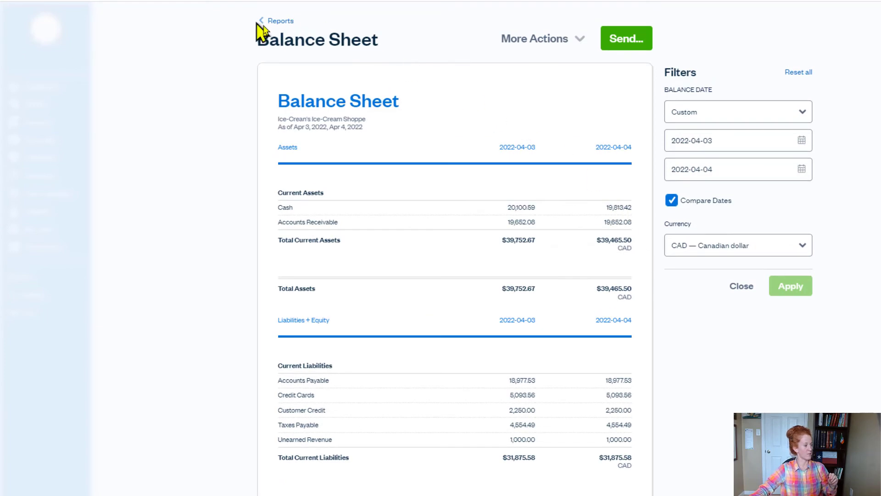
Step: Go back to the reports list and open the Profit & Loss report
click(259, 24)
scroll(544, 352, down, 6)
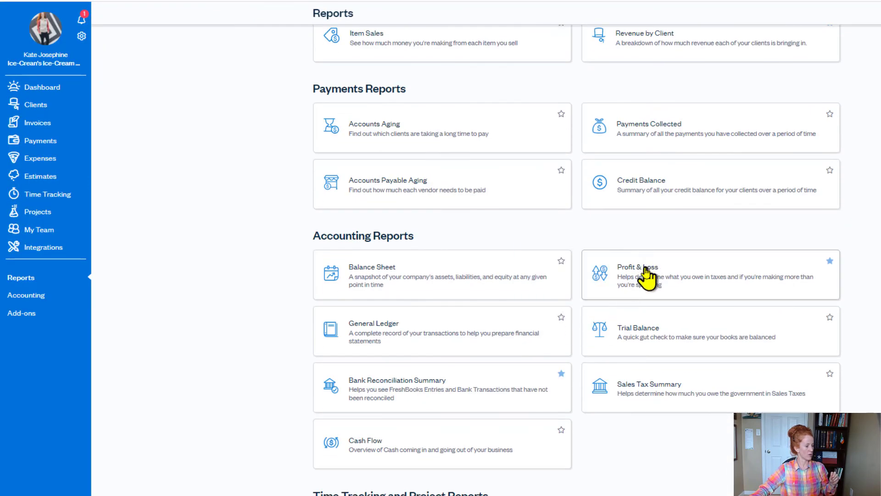
click(647, 272)
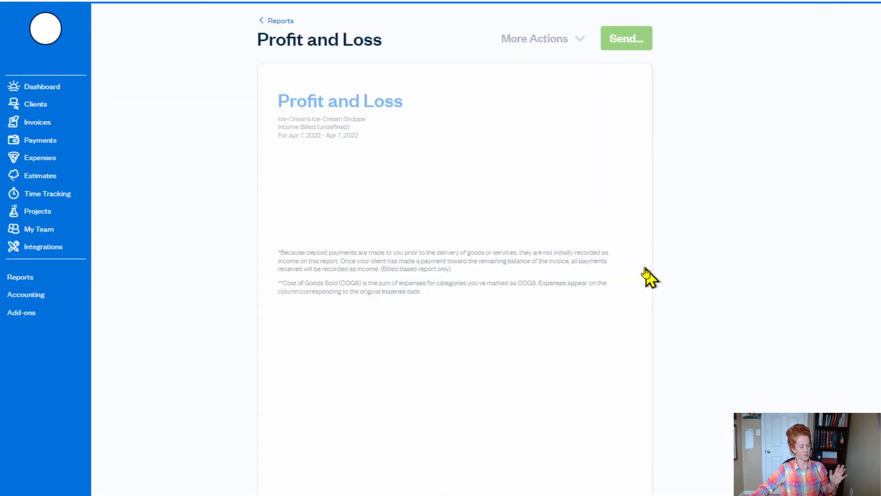